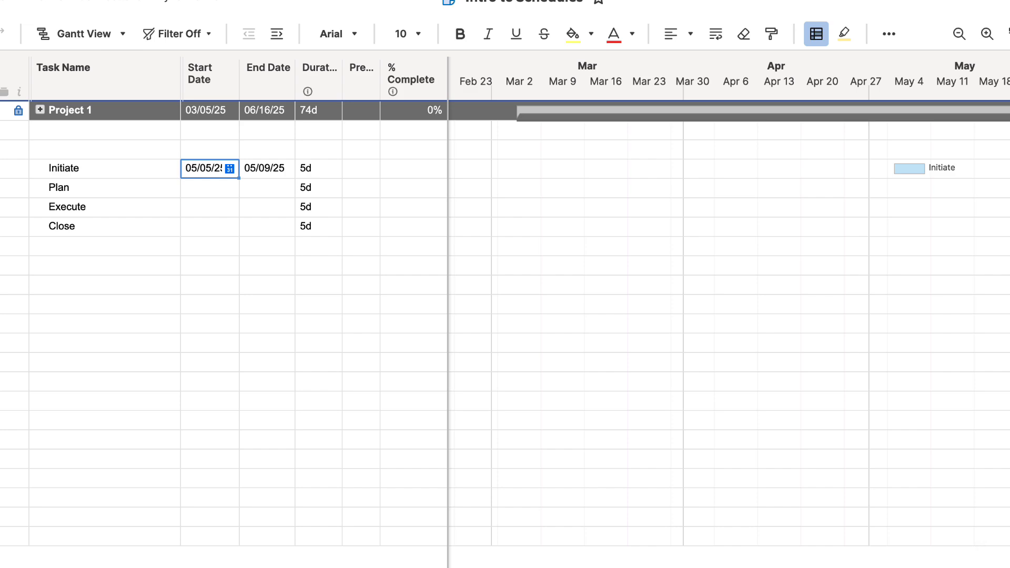
- Link the tasks in sequence by setting the predecessors of Plan to 31, Execute to 32 and Close to 33
scroll(728, 126, "right", 5)
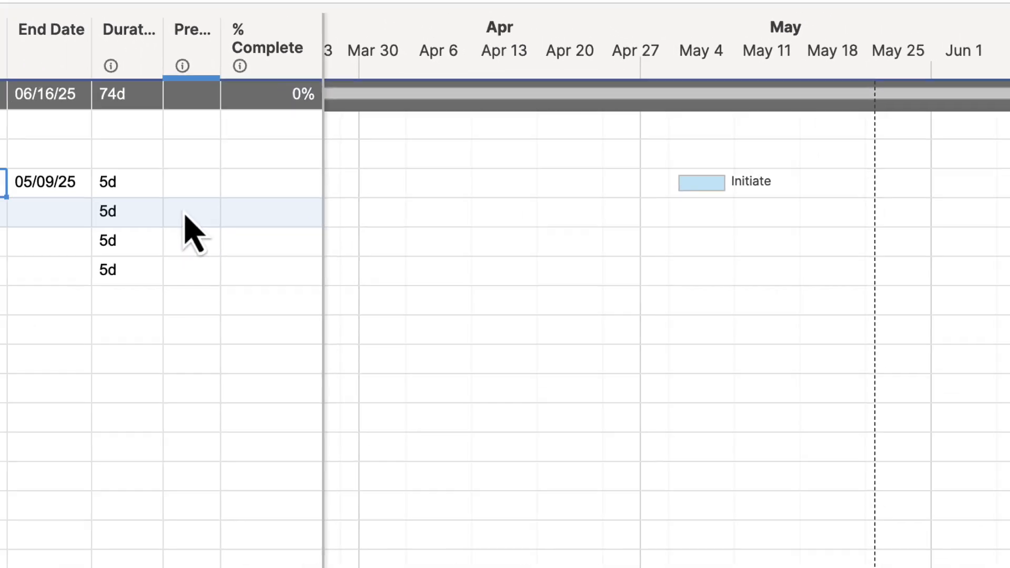
left_click(186, 214)
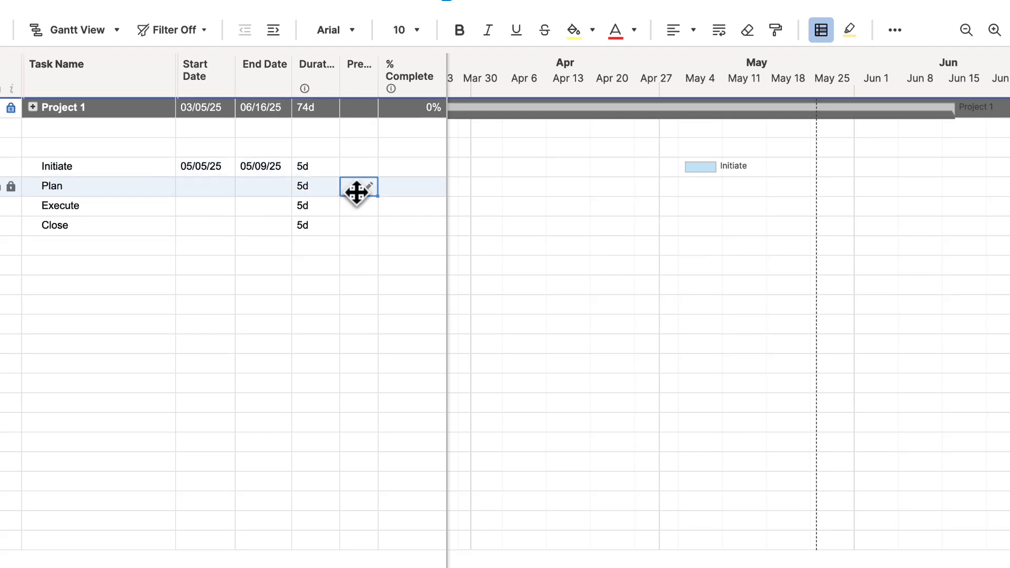
type("31")
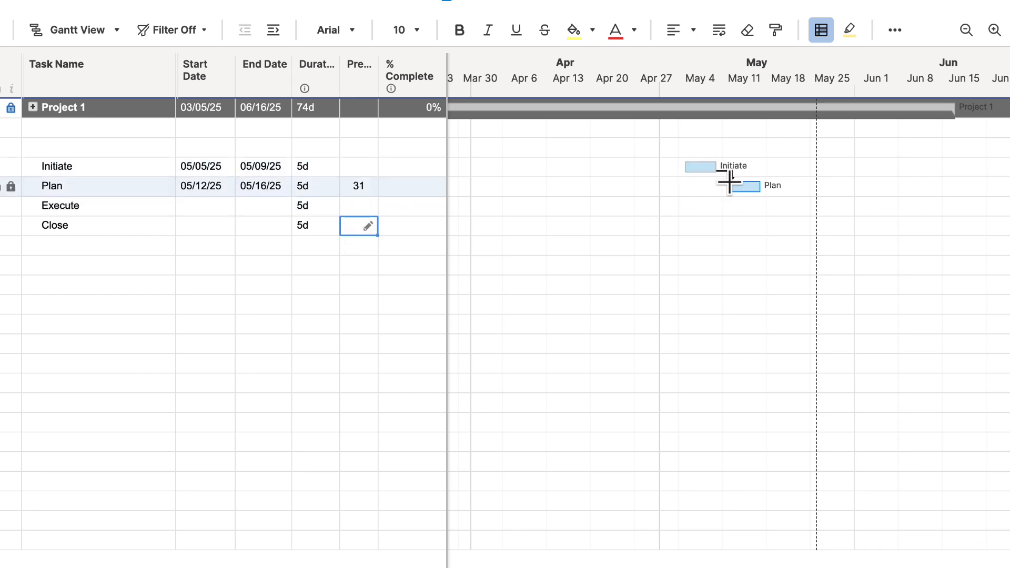
left_click(370, 211)
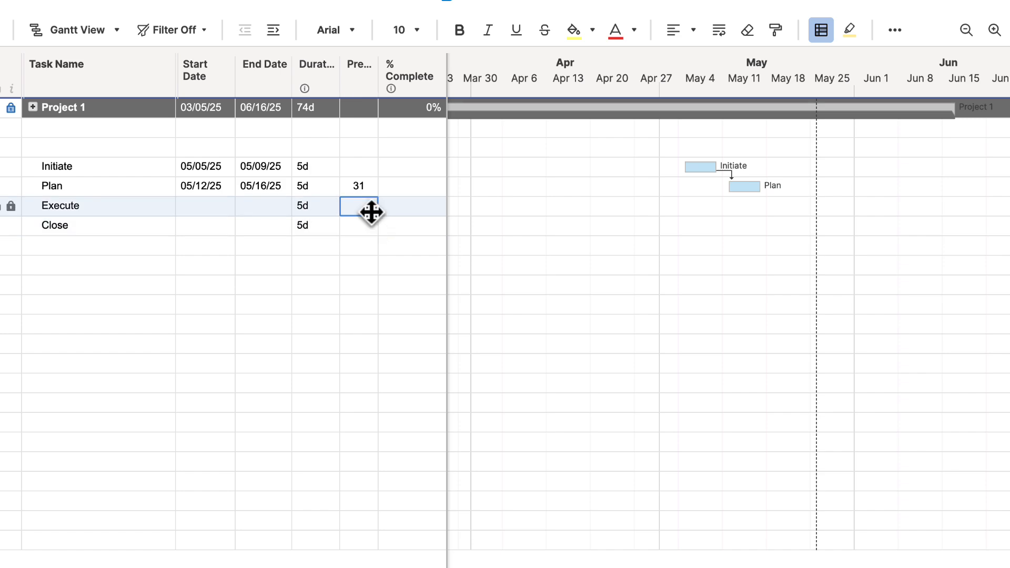
type("32")
left_click(369, 263)
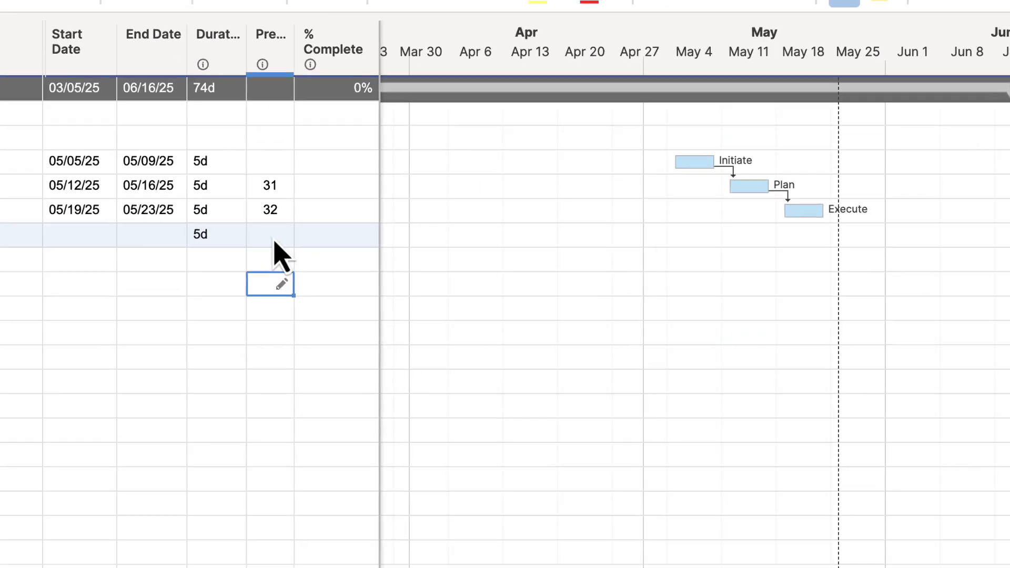
left_click(361, 225)
type("33")
left_click(156, 277)
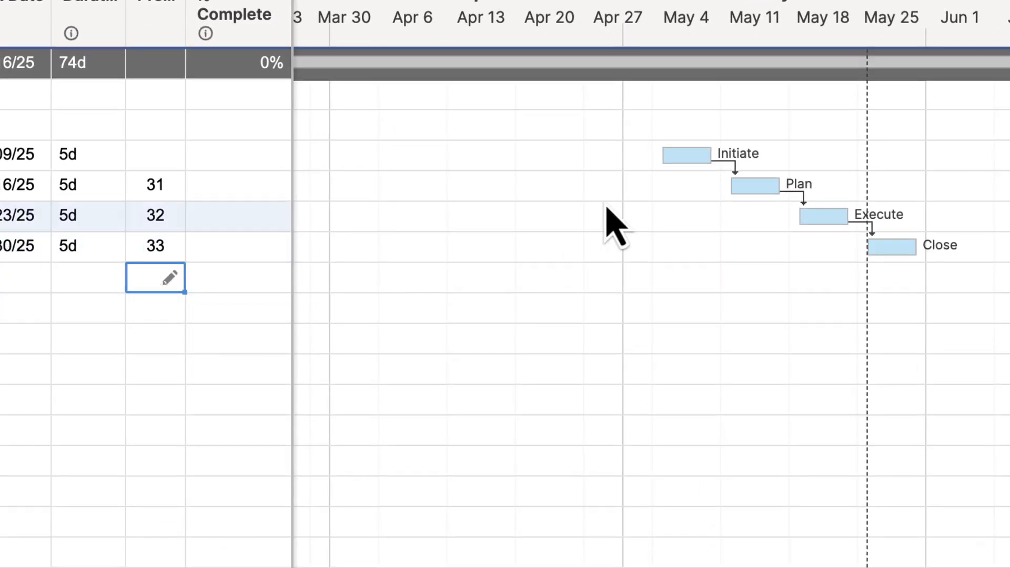
- Set the duration of Execute to 20 days and the duration of Close to 3 days
left_click(89, 194)
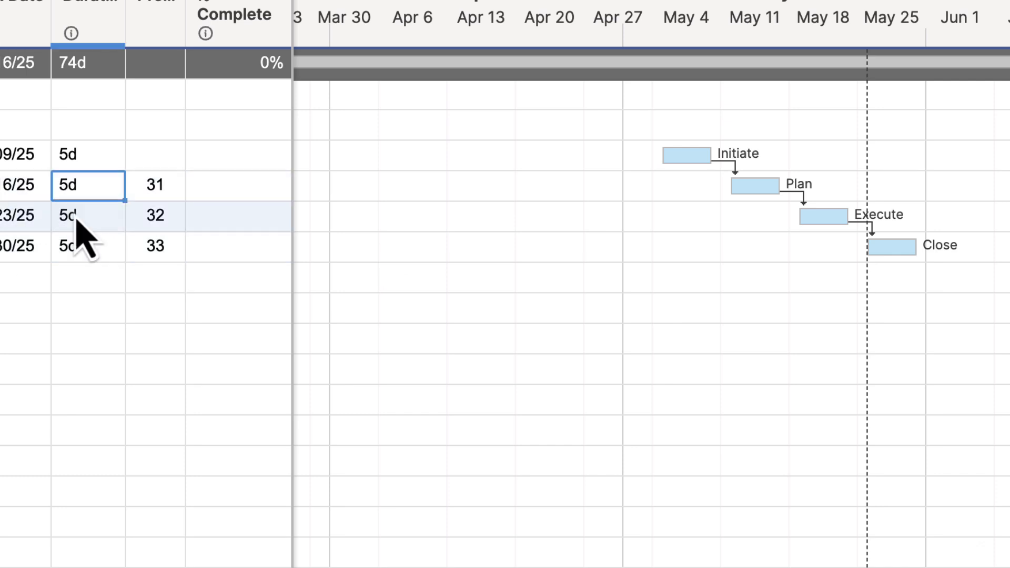
type("20")
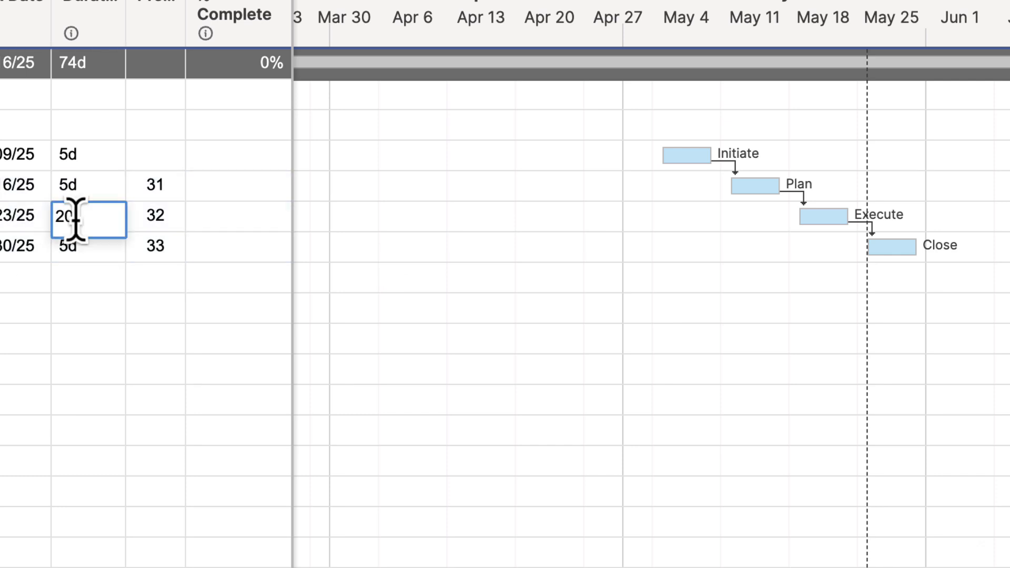
left_click(79, 240)
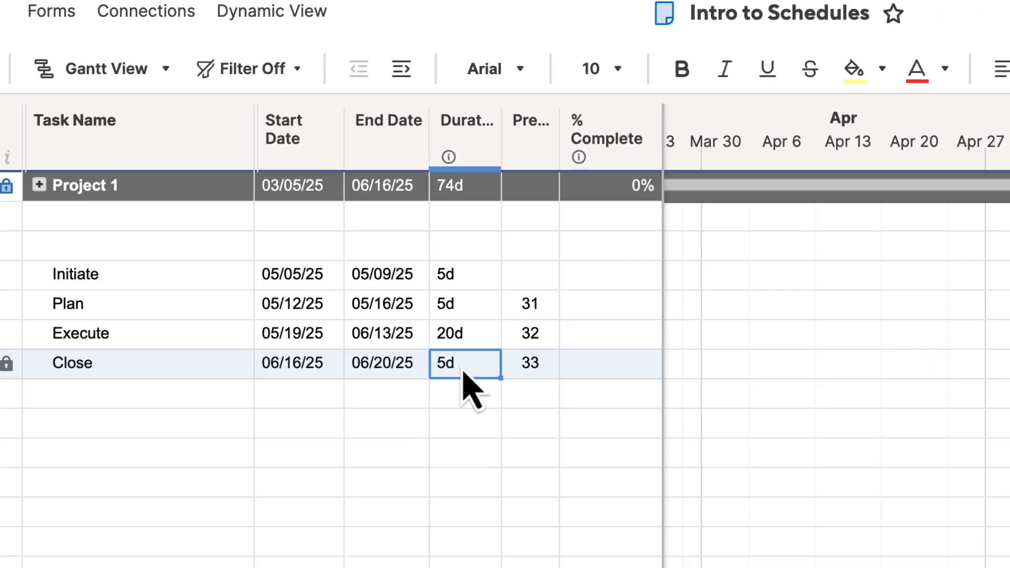
type("3")
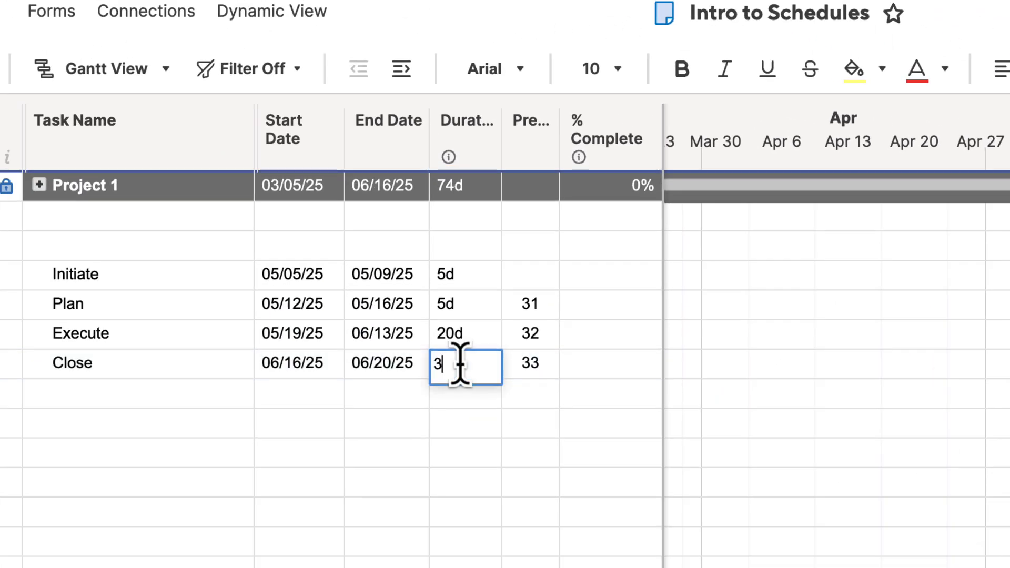
left_click(473, 450)
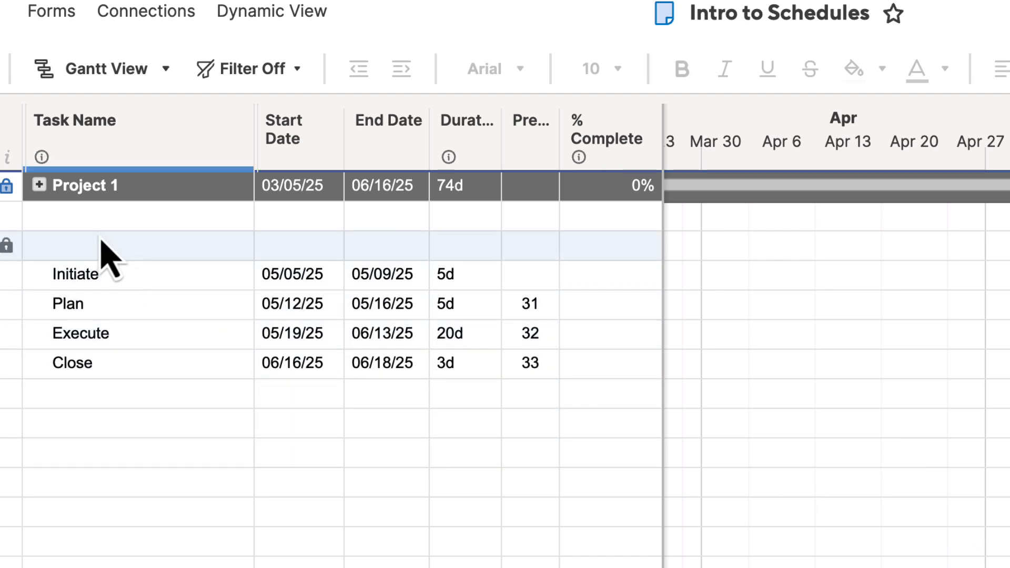
- Expand Project 1 and examine the bars and dependency arrows of its tasks in the Gantt chart
left_click(39, 185)
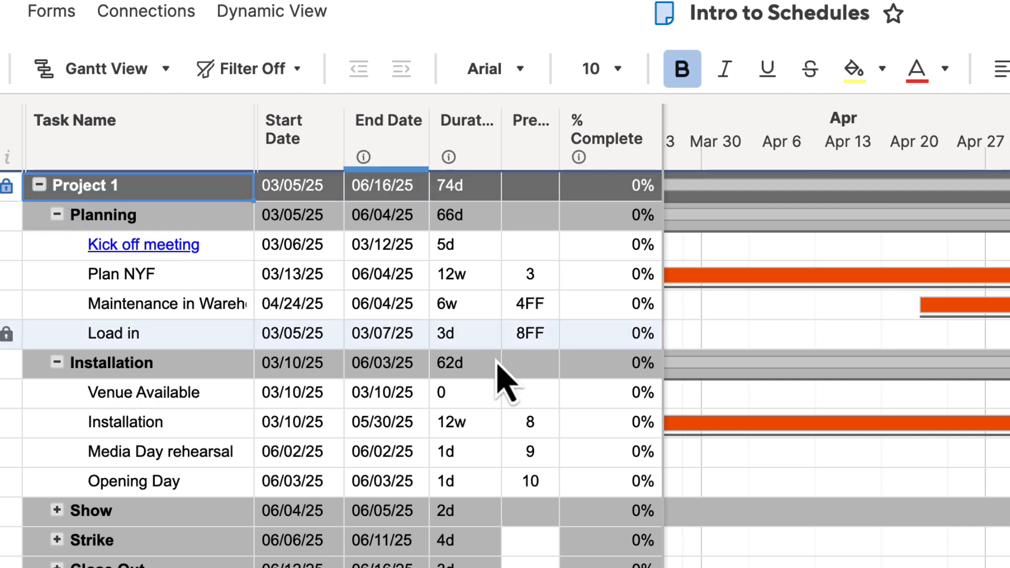
scroll(940, 458, "down", 2)
scroll(947, 473, "up", 2)
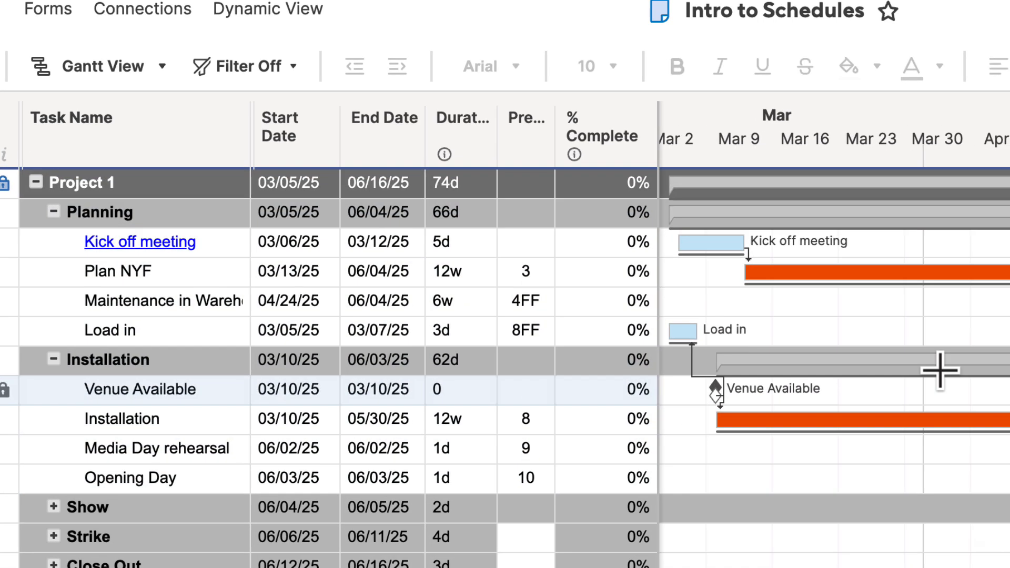
scroll(945, 374, "down", 1)
scroll(946, 373, "left", 1)
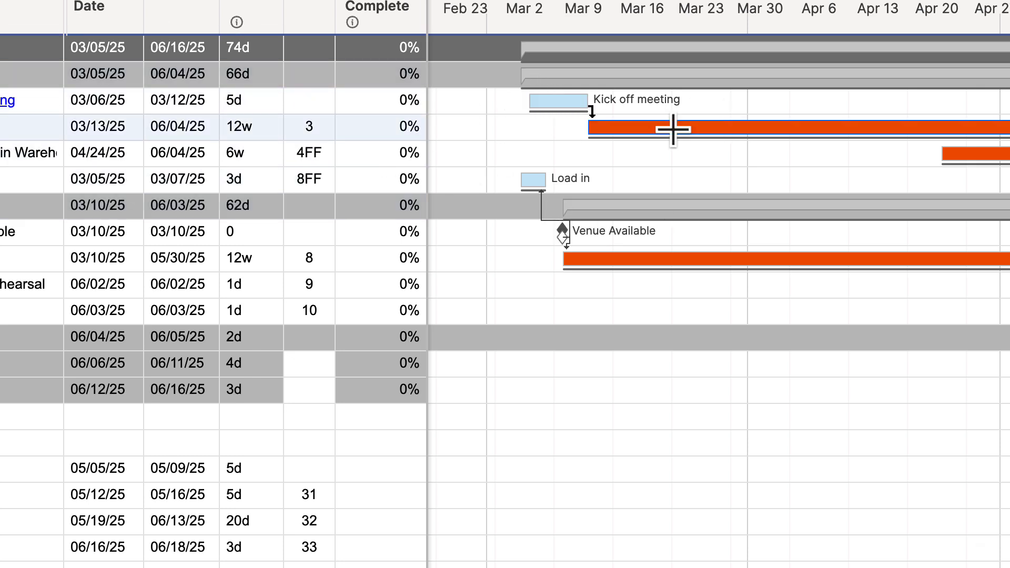
scroll(663, 132, "right", 1)
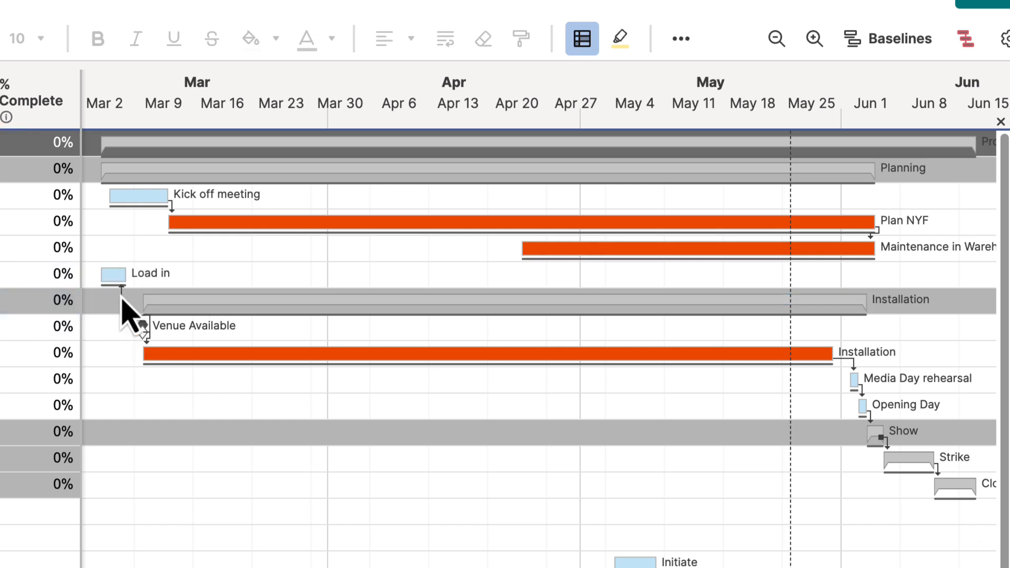
- Examine the critical path bars of the Initiate-to-Close tasks alongside those of Project 1 in the Gantt chart
scroll(290, 384, "down", 4)
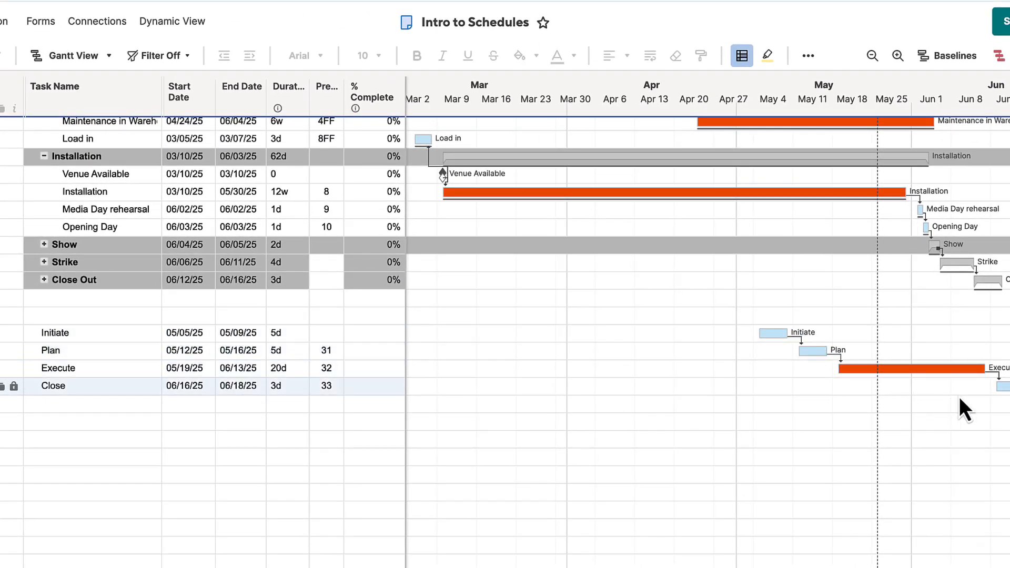
scroll(894, 432, "right", 3)
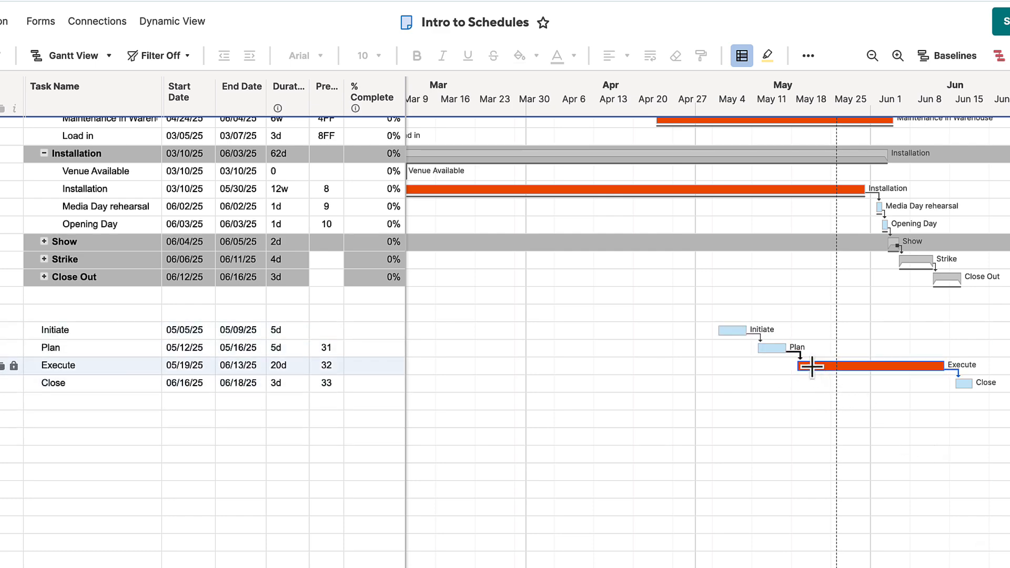
scroll(550, 315, "up", 3)
scroll(550, 315, "left", 1)
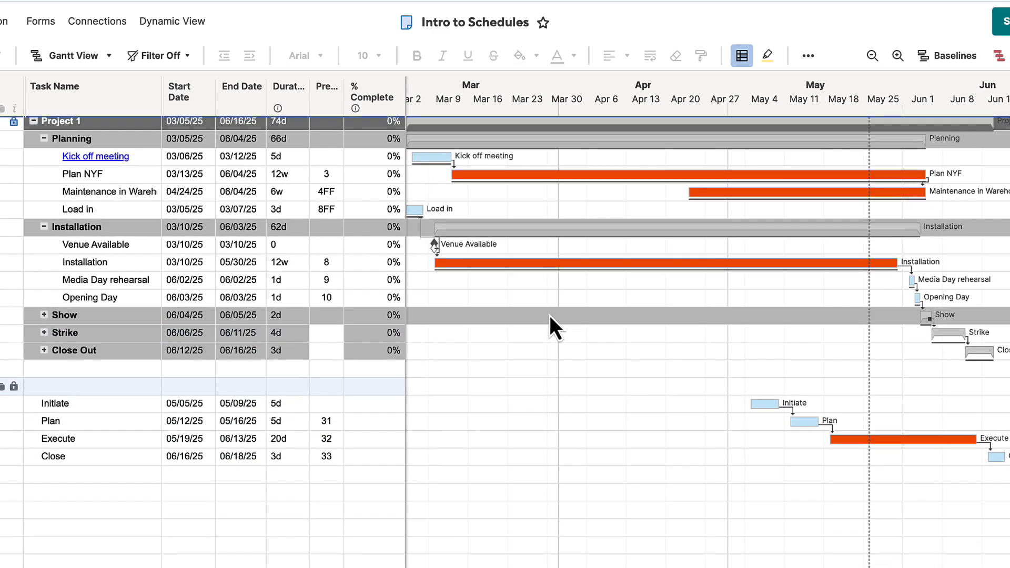
scroll(694, 310, "right", 2)
scroll(694, 311, "up", 1)
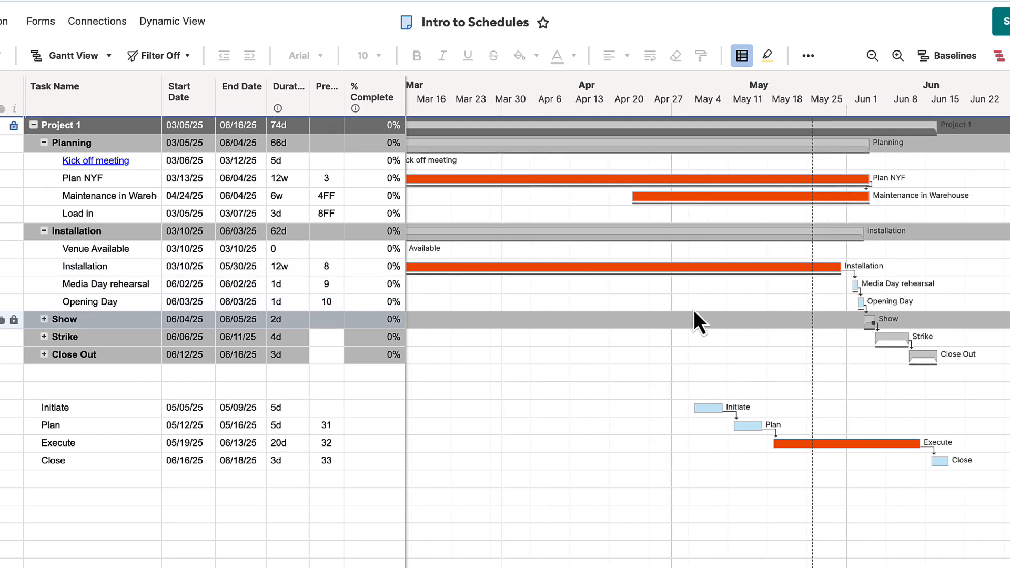
- Try Initiate's start date as today to shift the linked tasks, and undo the date change
scroll(694, 310, "right", 4)
scroll(694, 310, "down", 1)
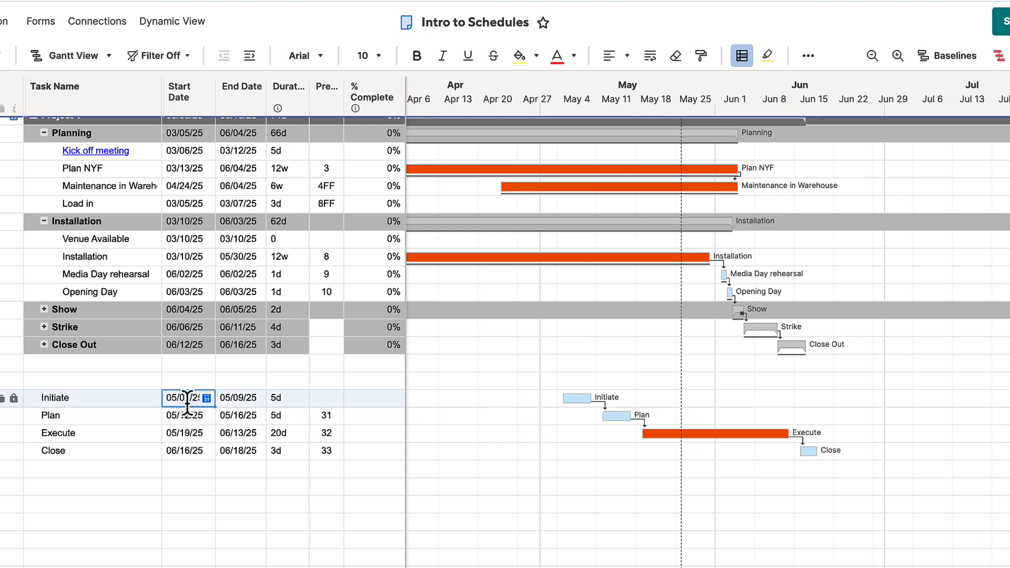
type("today")
key("Return")
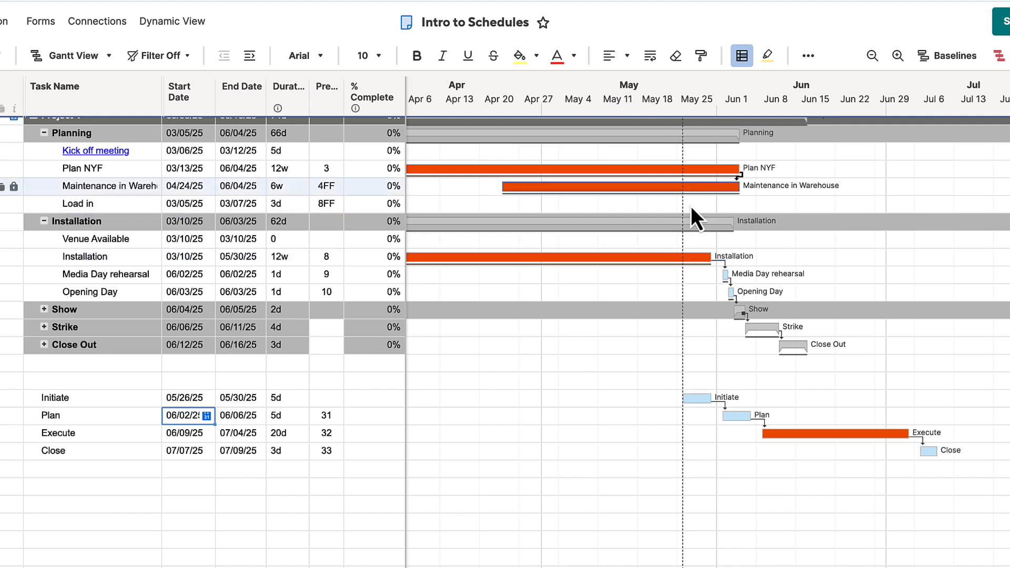
key("ctrl+z")
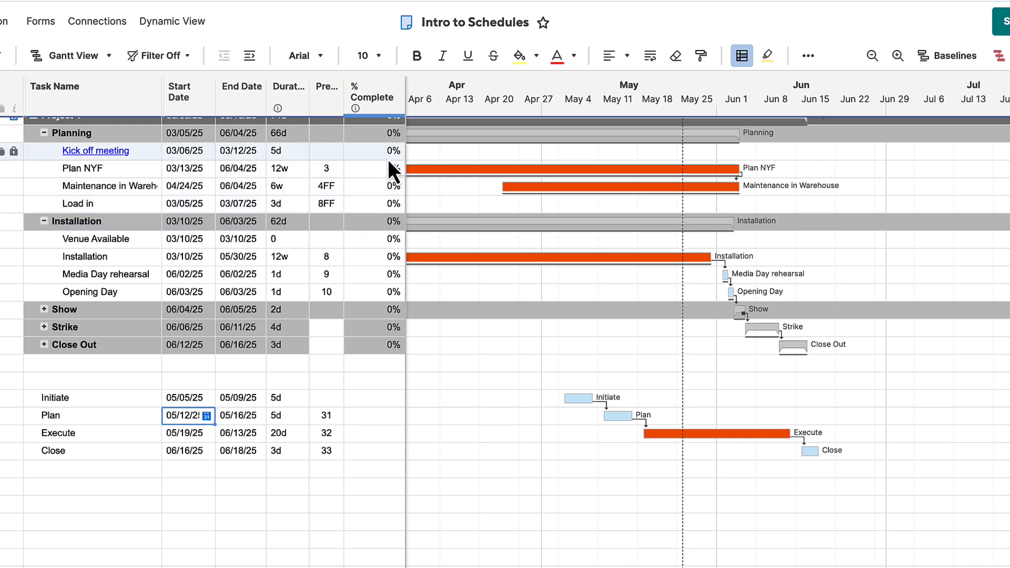
- Set % Complete to 100% for Initiate and 75% for Plan
left_click(380, 399)
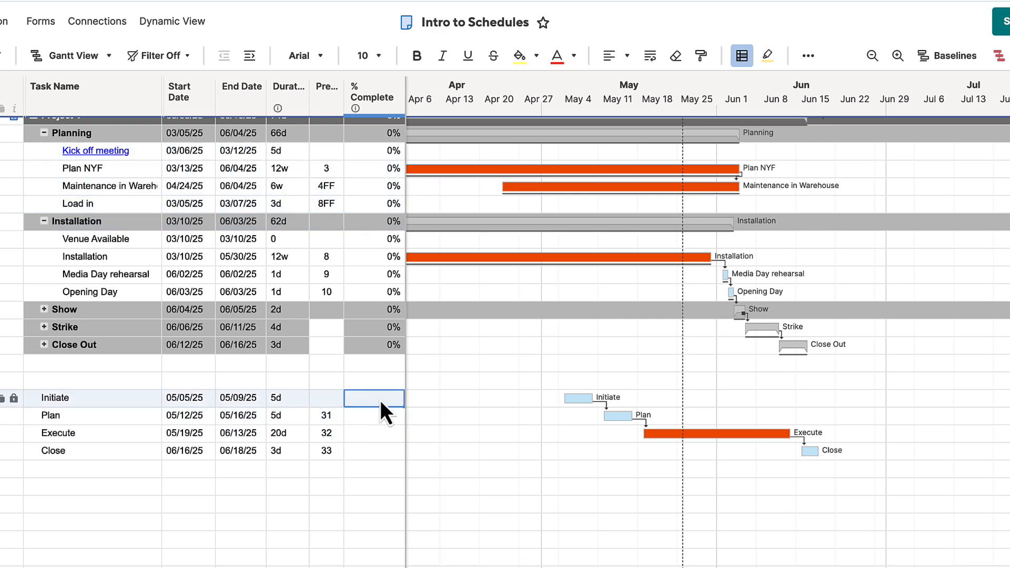
type("100")
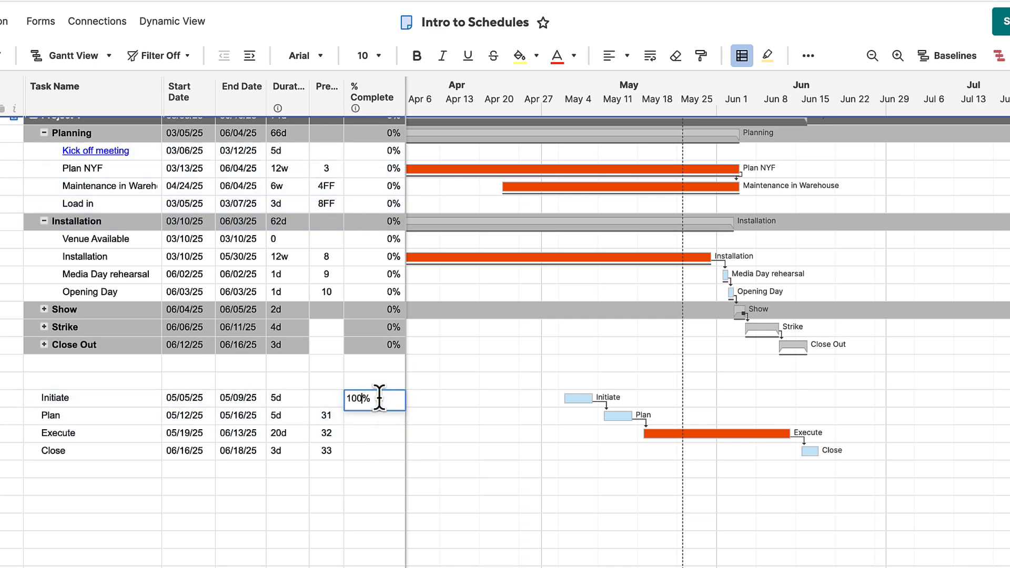
key("Return")
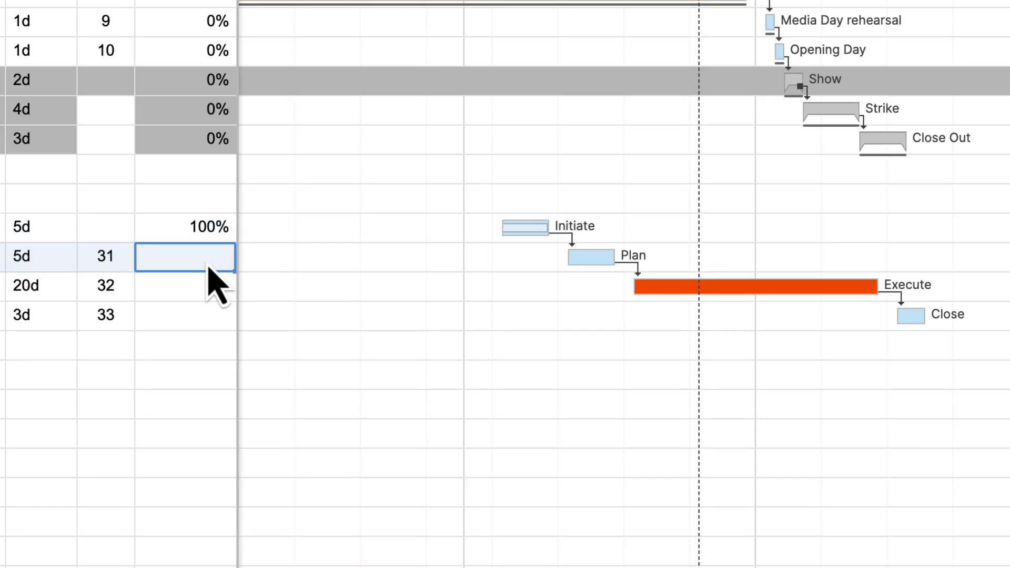
type("75")
left_click(219, 371)
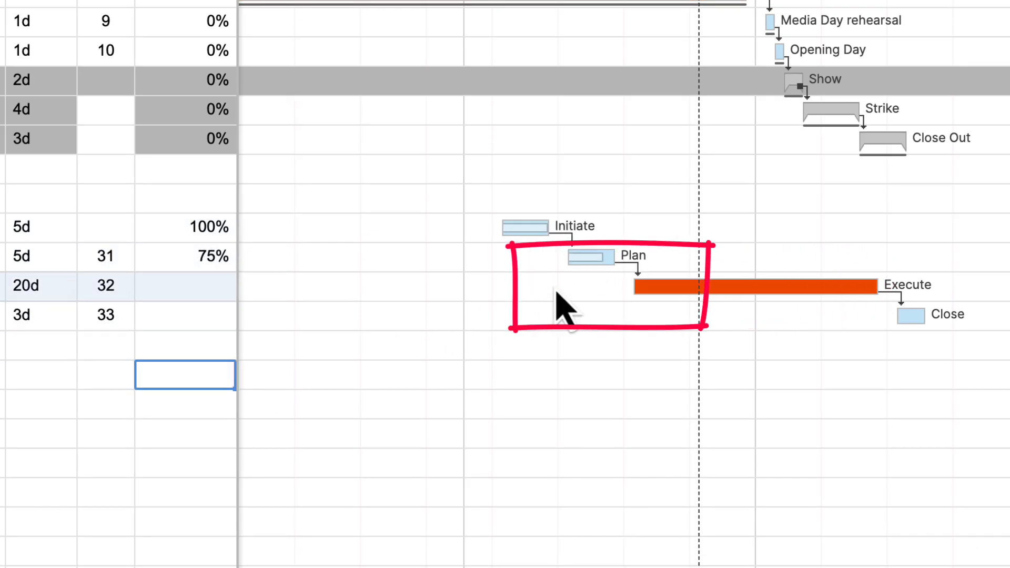
left_click(575, 263)
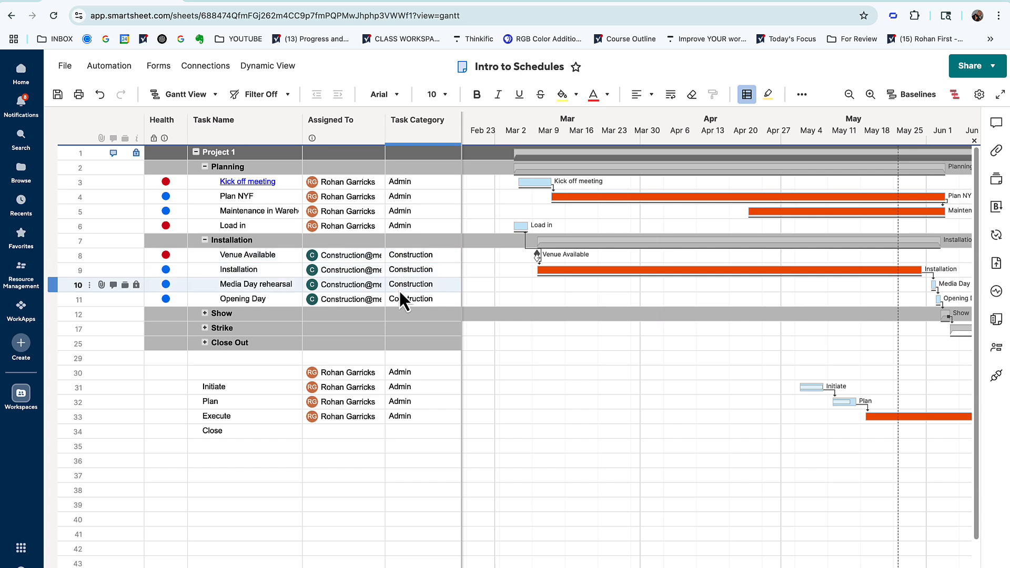
- Filter the sheet to rows whose Assigned To is one of the construction contact, and view their Gantt bars
left_click(378, 122)
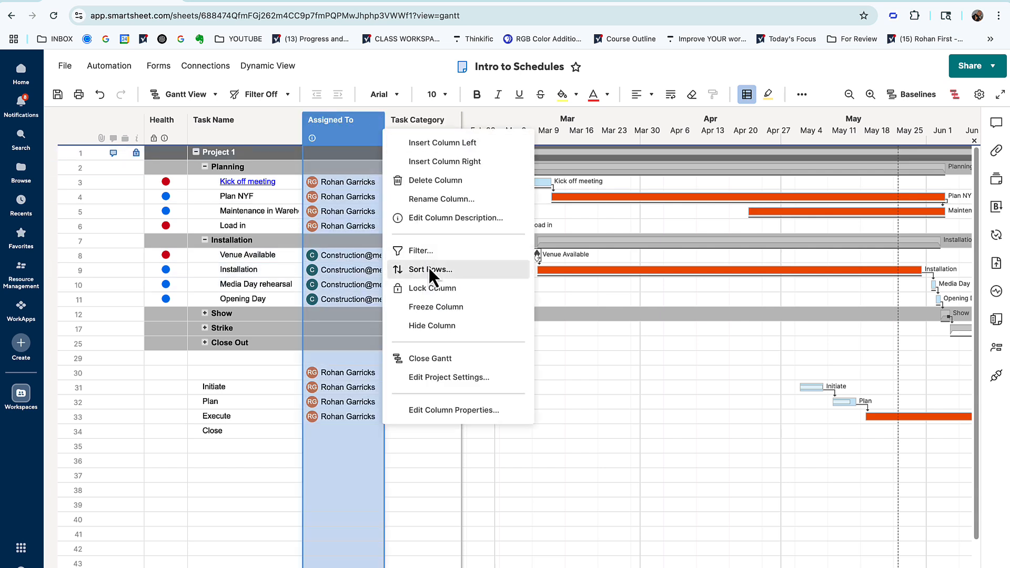
left_click(424, 256)
left_click(582, 332)
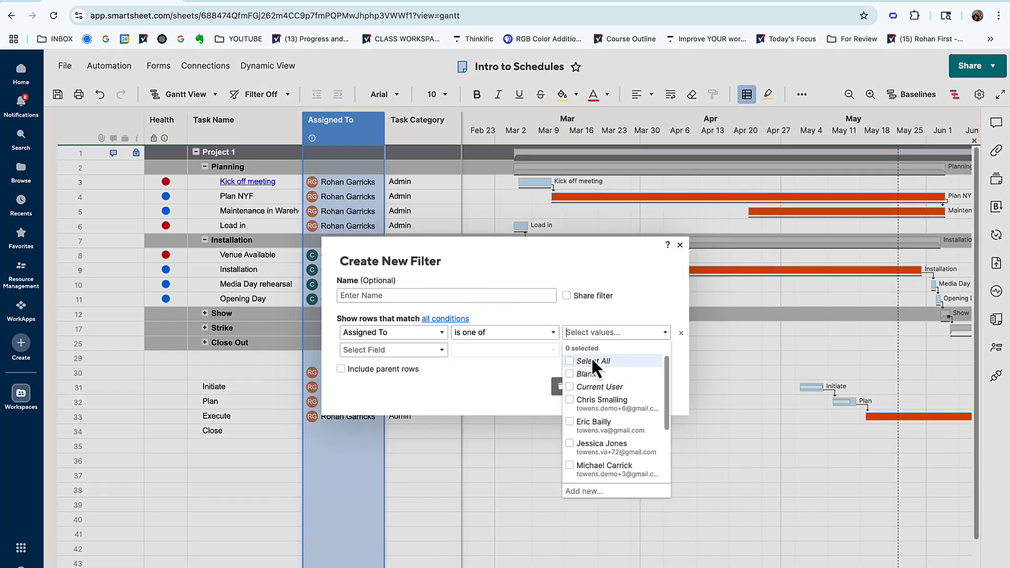
type("con")
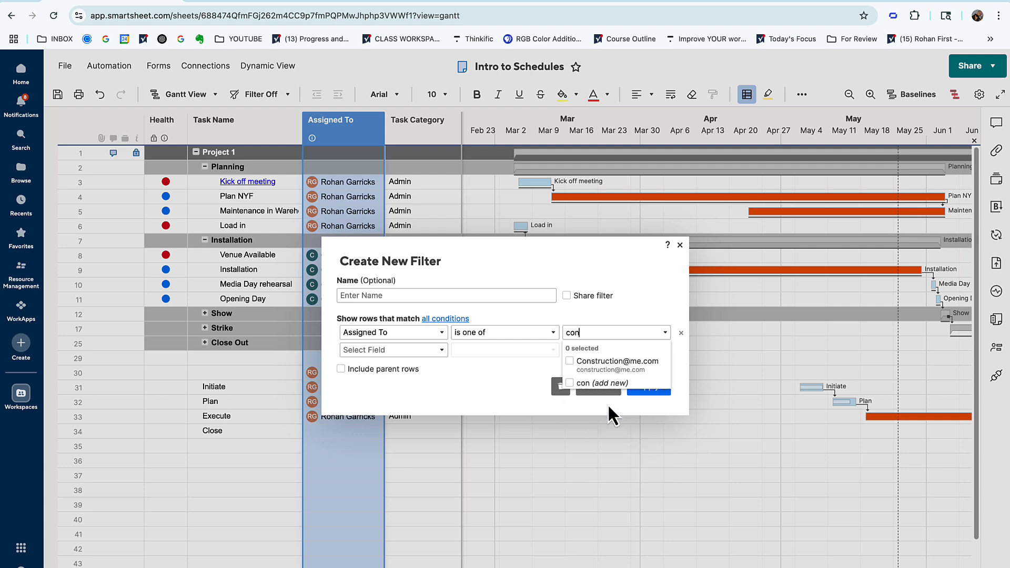
left_click(618, 361)
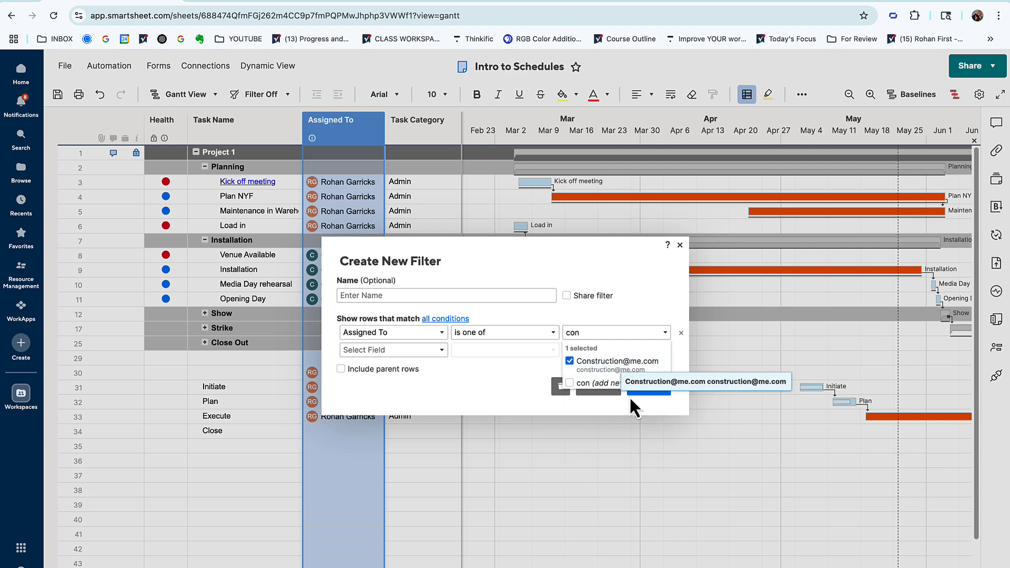
left_click(500, 368)
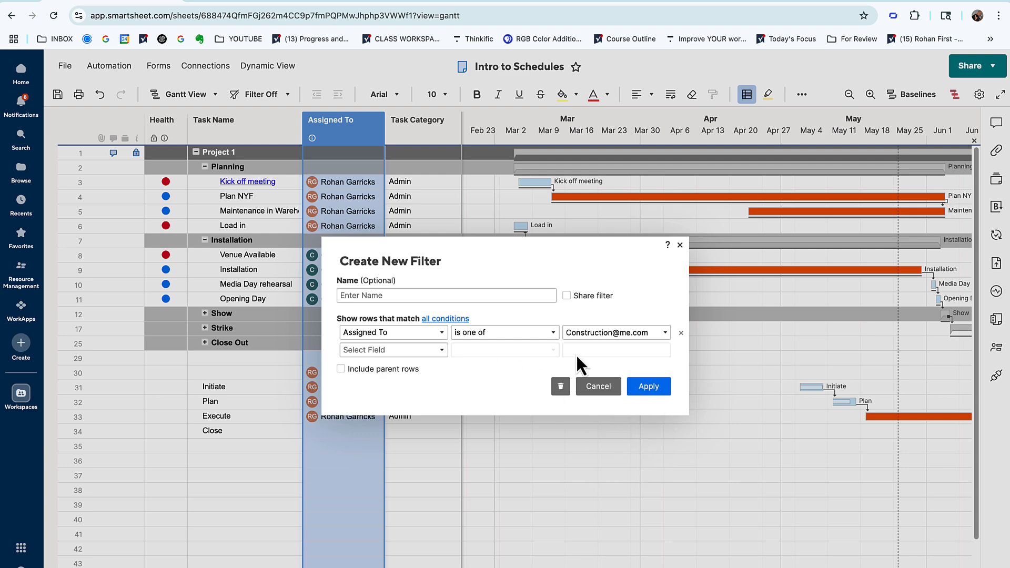
left_click(646, 389)
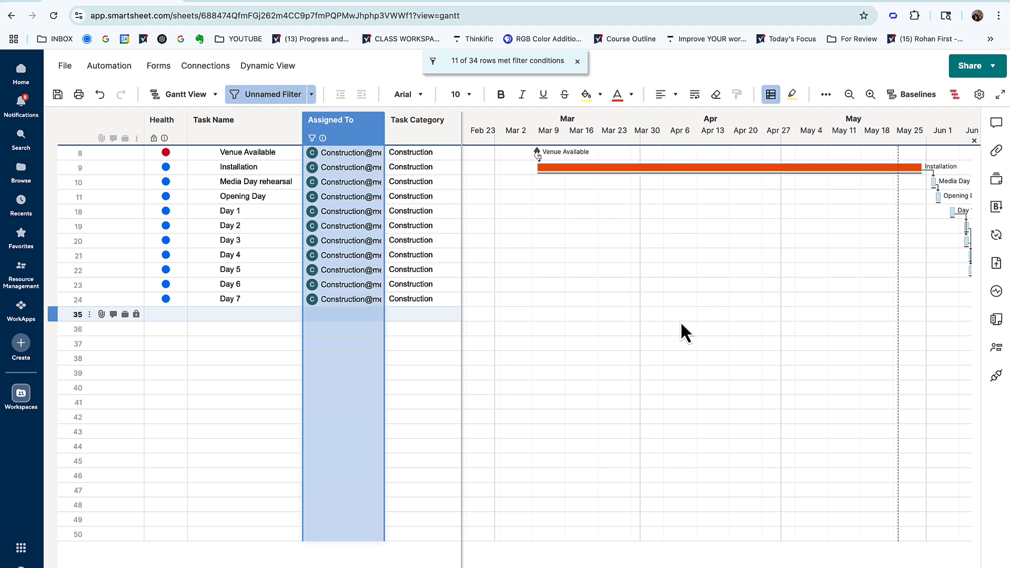
scroll(681, 321, "right", 3)
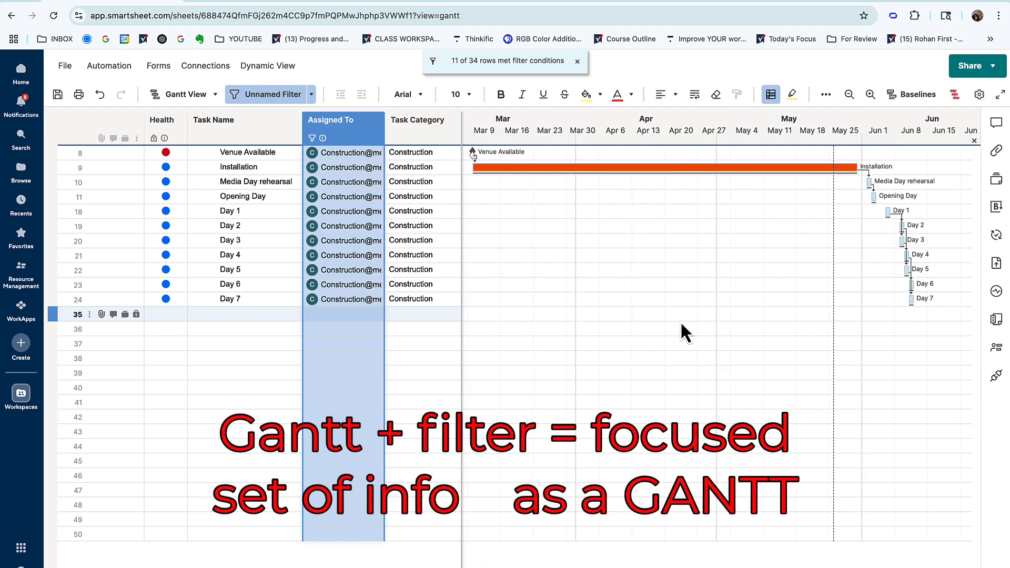